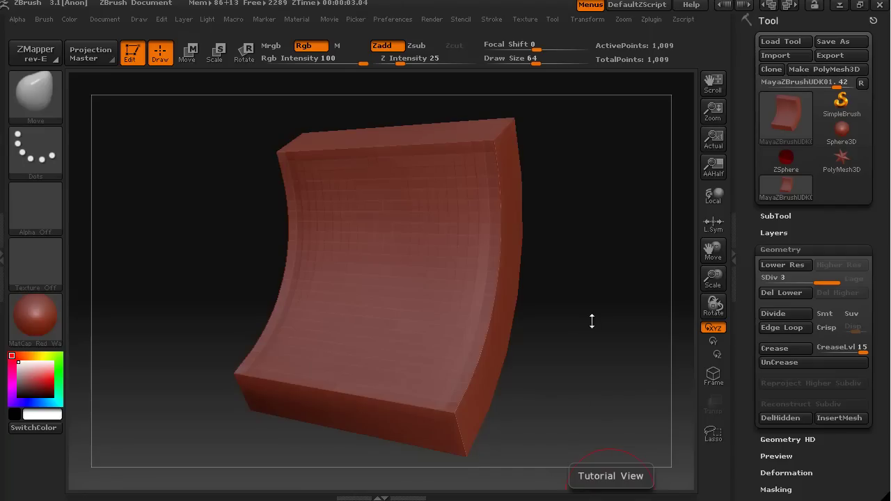
Step: Drop the curved panel from SDiv 3 to SDiv 1 and bring up the tool's Save As dialog
{"action": "left_click_drag", "start_coordinate": [592, 321], "coordinate": [656, 221]}
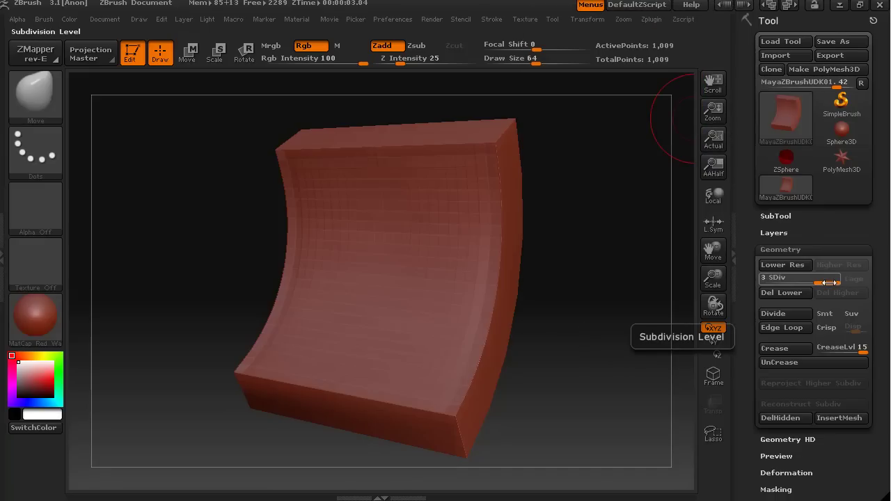
{"action": "left_click_drag", "start_coordinate": [828, 282], "coordinate": [759, 280]}
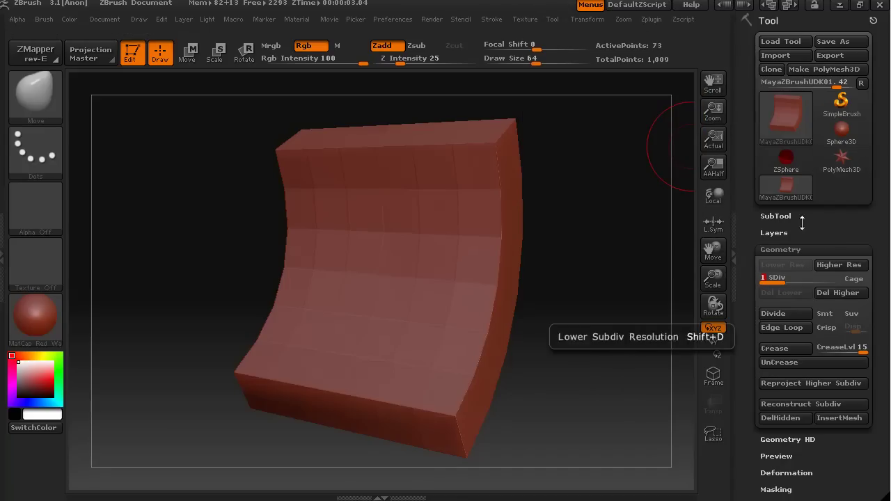
{"action": "left_click", "coordinate": [829, 41]}
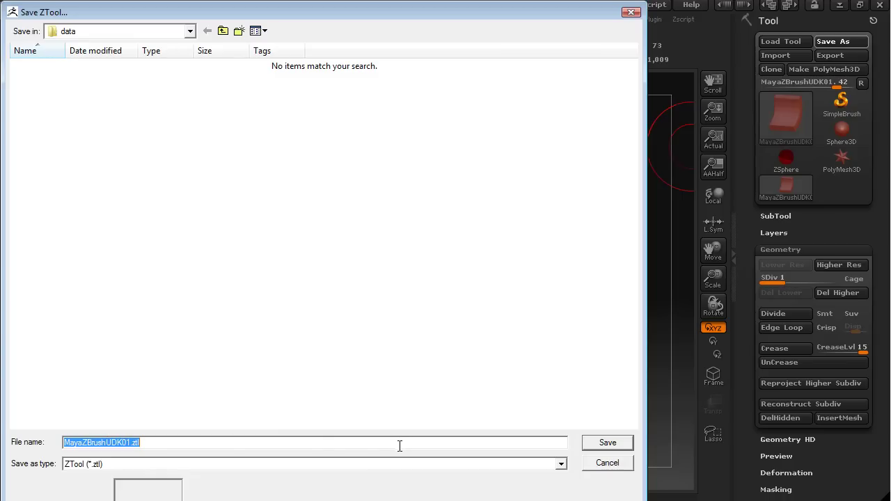
Step: Save the ZTool under its existing name MayaZBrushUDK01.ztl in the data folder
{"action": "left_click", "coordinate": [614, 446]}
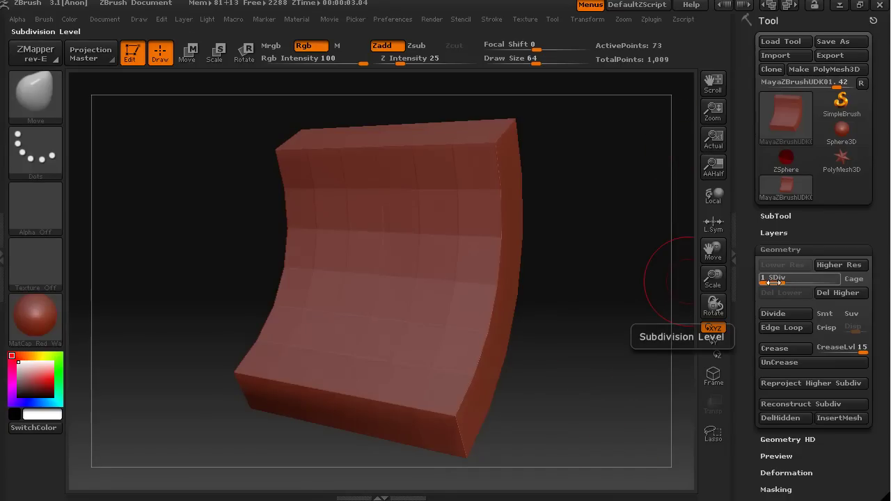
Step: Step the panel up to SDiv 3 with Higher Res and return to the original view angle
{"action": "left_click", "coordinate": [833, 282]}
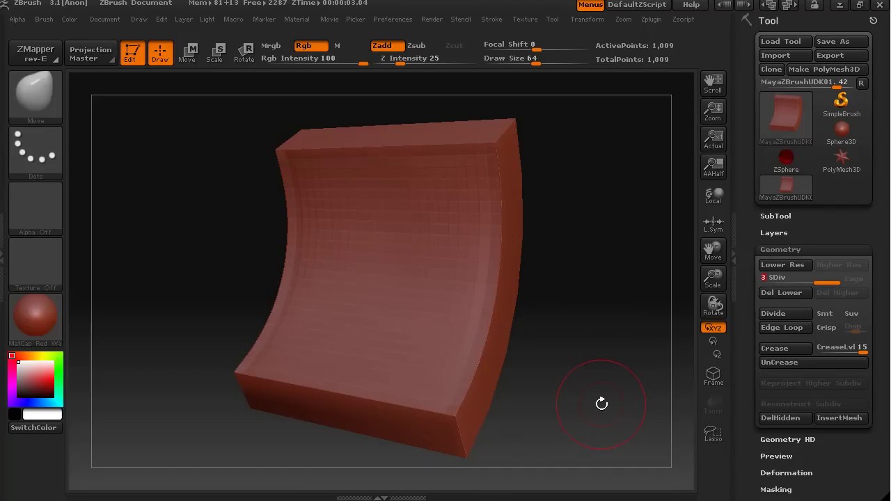
{"action": "mouse_move", "coordinate": [600, 401]}
{"action": "left_mouse_down"}
{"action": "mouse_move", "coordinate": [571, 392]}
{"action": "mouse_move", "coordinate": [592, 403]}
{"action": "mouse_move", "coordinate": [600, 393]}
{"action": "left_mouse_up"}
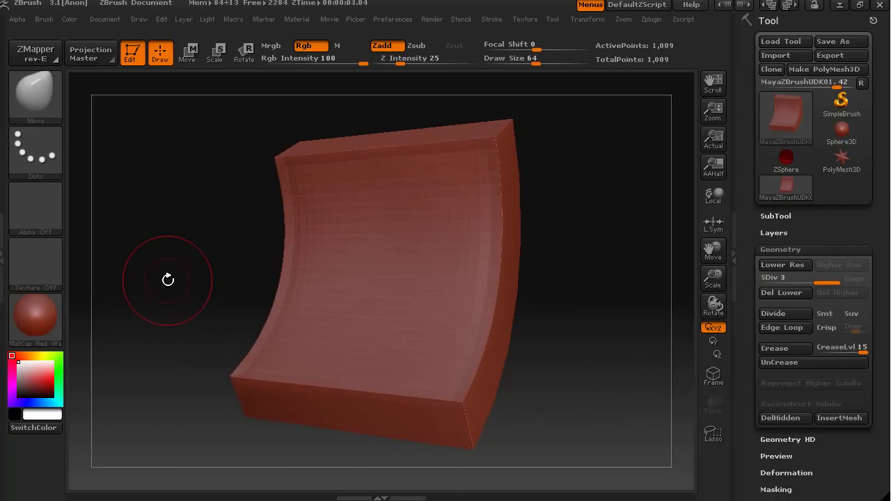
{"action": "mouse_move", "coordinate": [29, 330]}
Step: Replace MatCap Red Wax with BasicMaterial from the Startup Standard Materials
{"action": "left_click", "coordinate": [40, 313]}
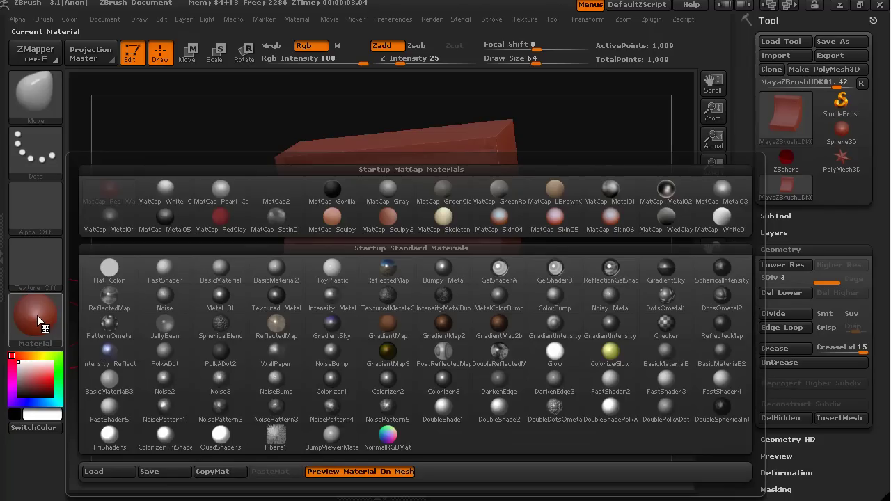
{"action": "mouse_move", "coordinate": [221, 271]}
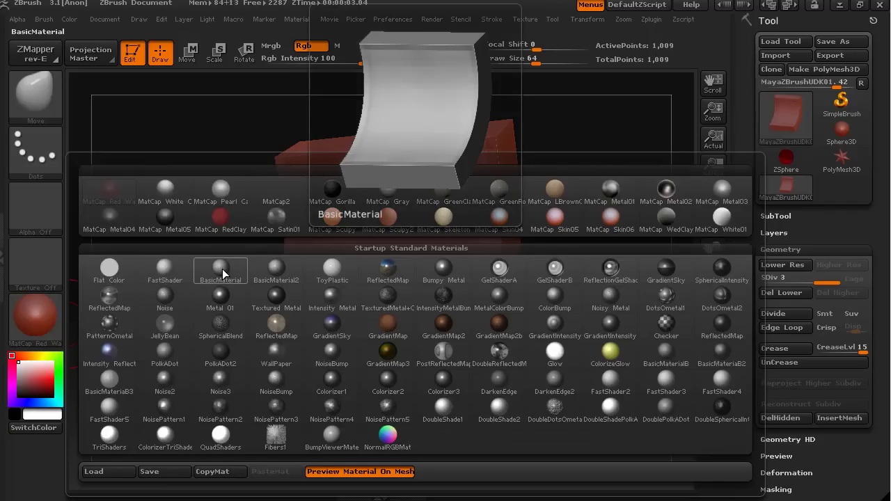
{"action": "left_click", "coordinate": [220, 272]}
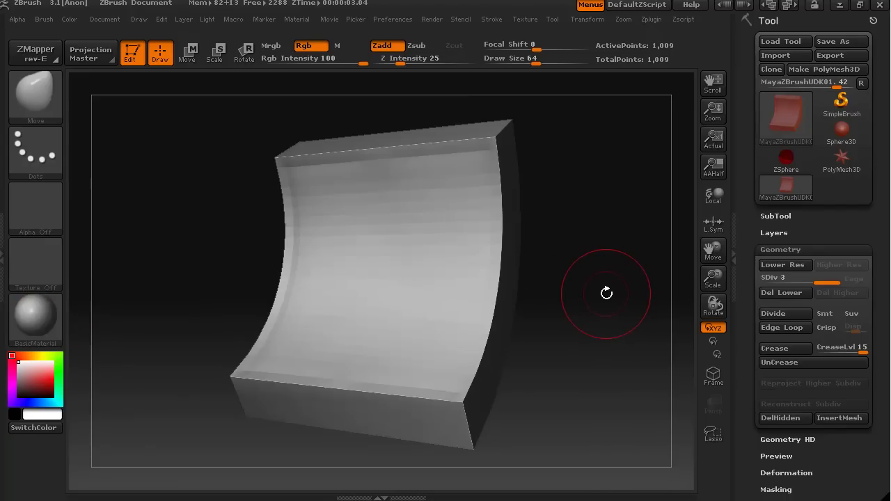
{"action": "mouse_move", "coordinate": [607, 292]}
{"action": "left_mouse_down"}
{"action": "mouse_move", "coordinate": [619, 330]}
{"action": "mouse_move", "coordinate": [684, 277]}
{"action": "mouse_move", "coordinate": [549, 298]}
{"action": "mouse_move", "coordinate": [573, 308]}
{"action": "mouse_move", "coordinate": [600, 303]}
{"action": "mouse_move", "coordinate": [589, 310]}
{"action": "mouse_move", "coordinate": [601, 314]}
{"action": "mouse_move", "coordinate": [621, 304]}
{"action": "mouse_move", "coordinate": [615, 279]}
{"action": "mouse_move", "coordinate": [572, 304]}
{"action": "mouse_move", "coordinate": [617, 308]}
{"action": "mouse_move", "coordinate": [641, 288]}
{"action": "mouse_move", "coordinate": [587, 306]}
{"action": "mouse_move", "coordinate": [566, 302]}
{"action": "mouse_move", "coordinate": [633, 302]}
{"action": "mouse_move", "coordinate": [649, 289]}
{"action": "mouse_move", "coordinate": [597, 302]}
{"action": "left_mouse_up"}
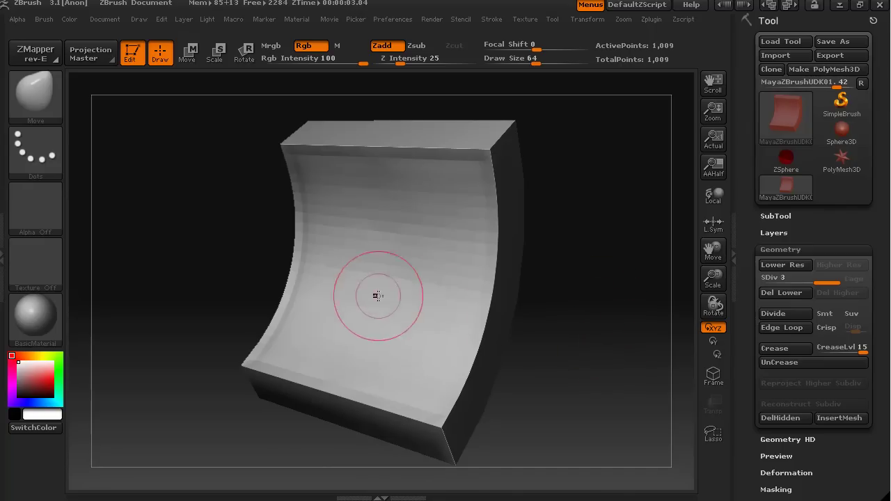
Step: Isolate the front curved face polygroup, leaving 625 of 1,009 points visible
{"action": "key", "text": "alt"}
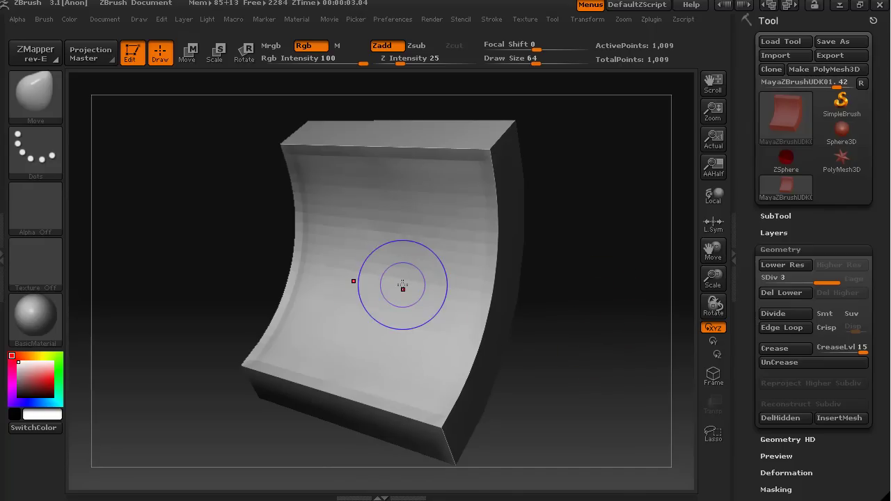
{"action": "key", "text": "ctrl"}
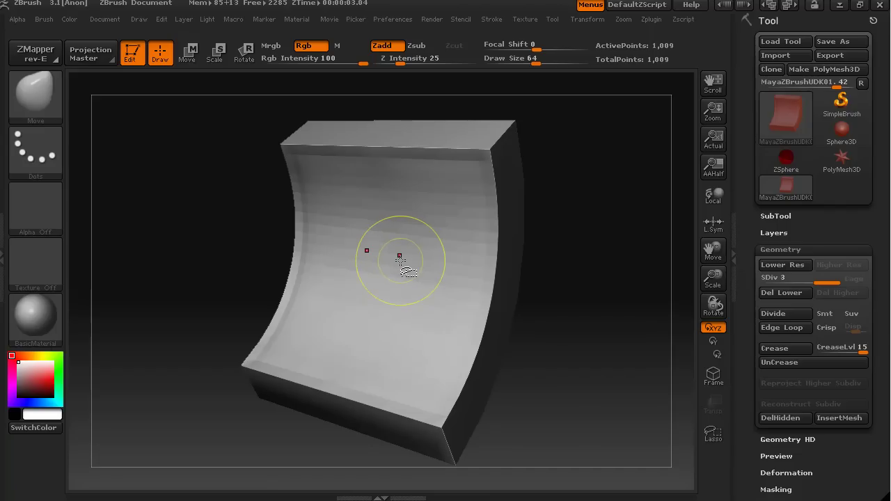
{"action": "left_click", "coordinate": [400, 259], "text": "ctrl+shift"}
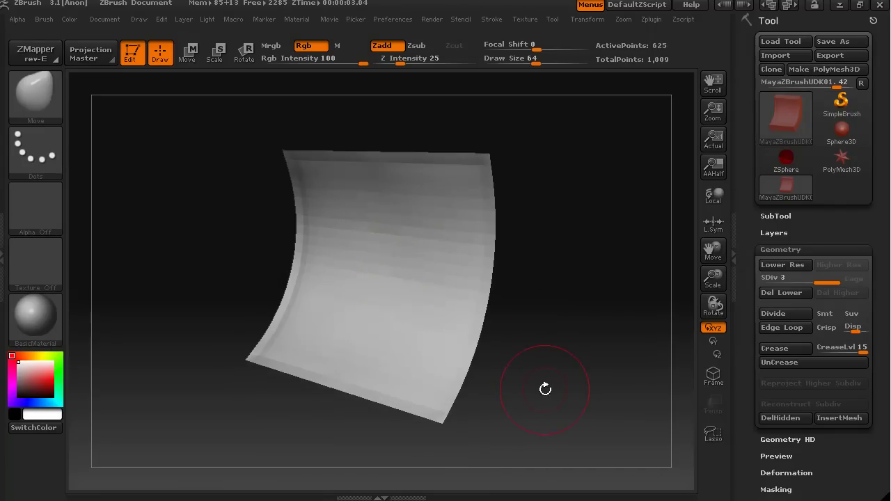
{"action": "left_click_drag", "start_coordinate": [543, 387], "coordinate": [577, 372]}
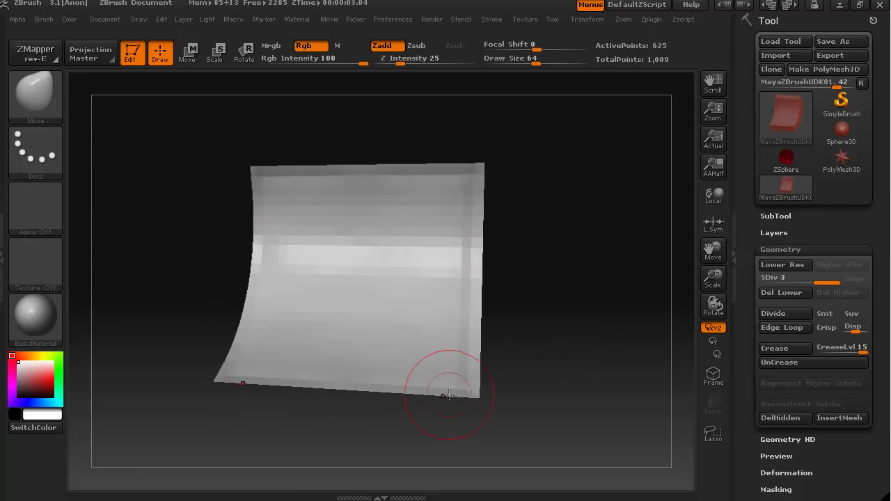
{"action": "mouse_move", "coordinate": [627, 354]}
{"action": "left_mouse_down"}
{"action": "mouse_move", "coordinate": [593, 357]}
{"action": "mouse_move", "coordinate": [562, 371]}
{"action": "mouse_move", "coordinate": [566, 378]}
{"action": "left_mouse_up"}
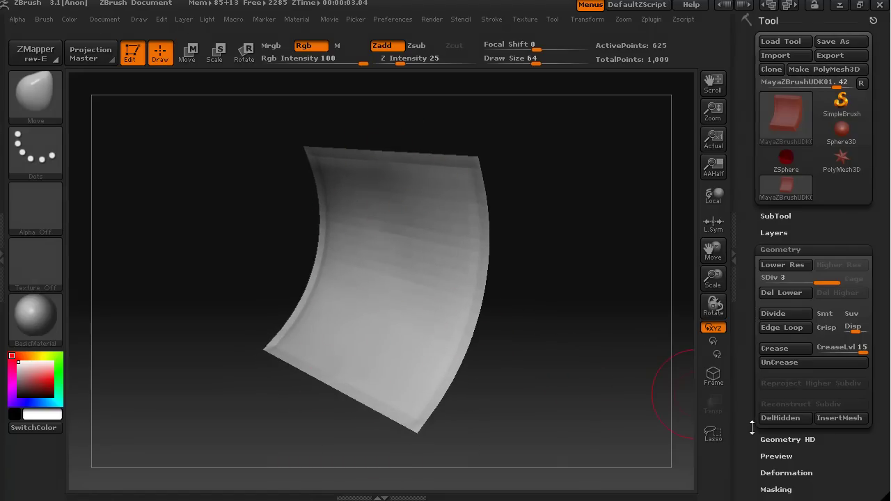
{"action": "left_click_drag", "start_coordinate": [748, 426], "coordinate": [737, 338]}
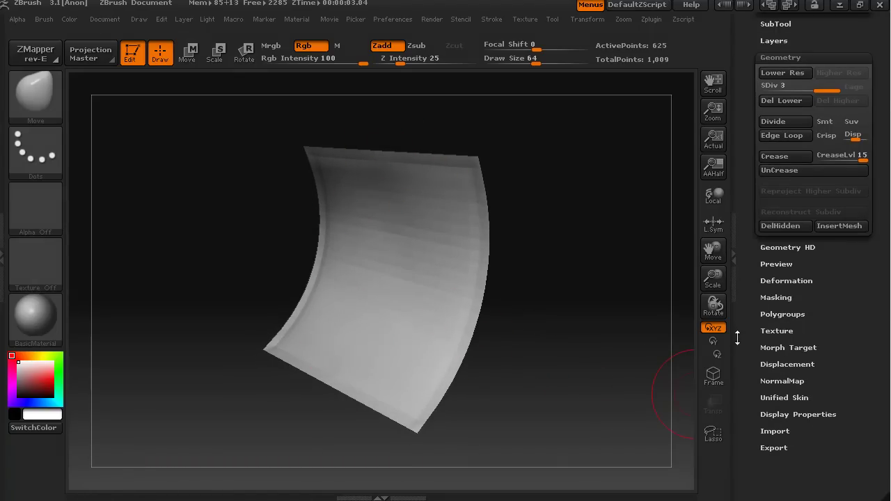
Step: Expand the Deformation subpalette in the Tool palette
{"action": "left_click", "coordinate": [787, 280]}
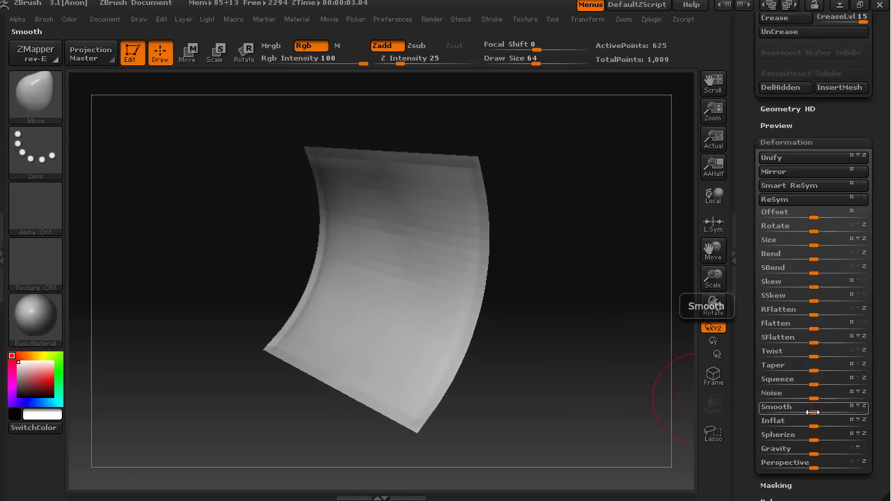
Step: Apply two full-strength Smooth deformations to the face, trying and undoing an Inflate
{"action": "left_click", "coordinate": [813, 411]}
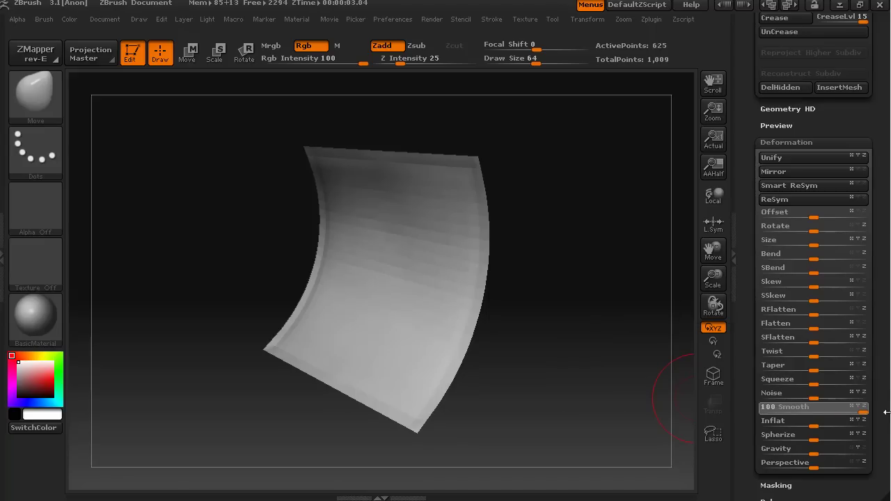
{"action": "left_click_drag", "start_coordinate": [886, 413], "coordinate": [886, 412]}
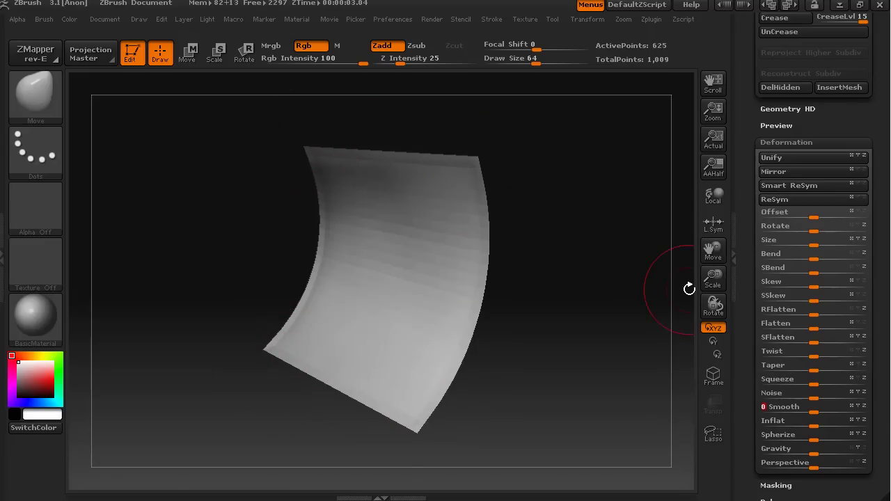
{"action": "left_click", "coordinate": [812, 411]}
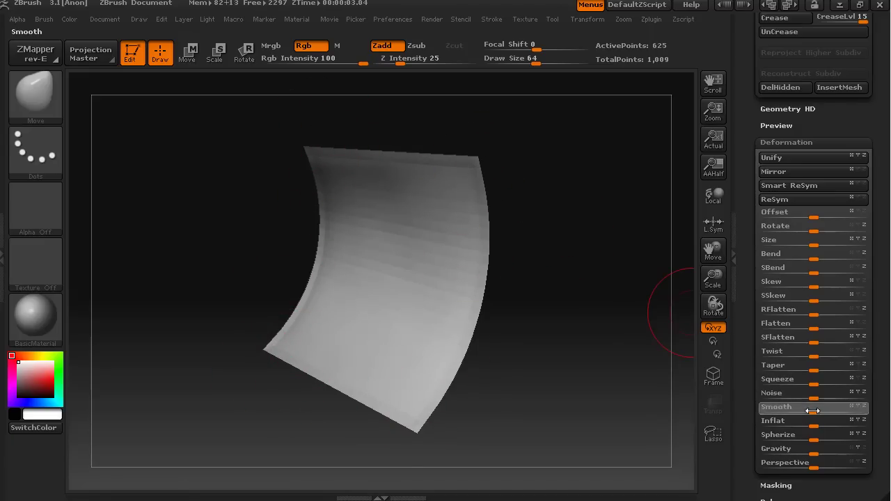
{"action": "left_click_drag", "start_coordinate": [887, 411], "coordinate": [884, 411]}
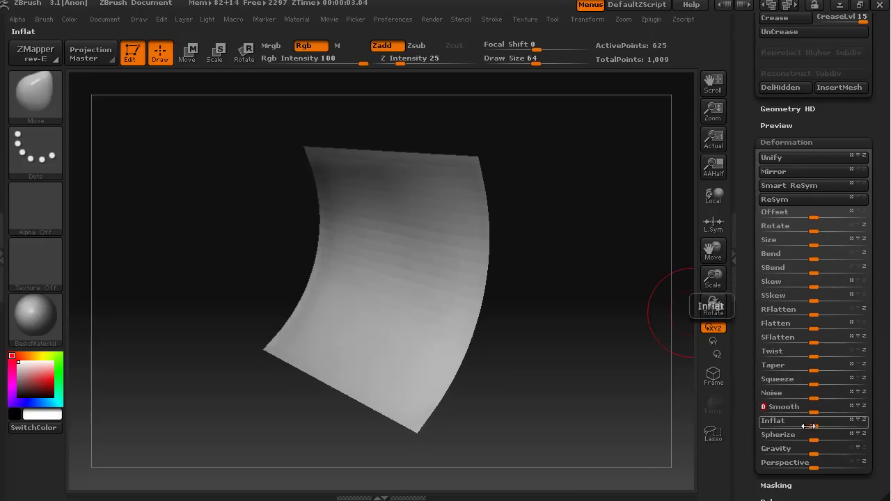
{"action": "left_click_drag", "start_coordinate": [814, 425], "coordinate": [887, 423]}
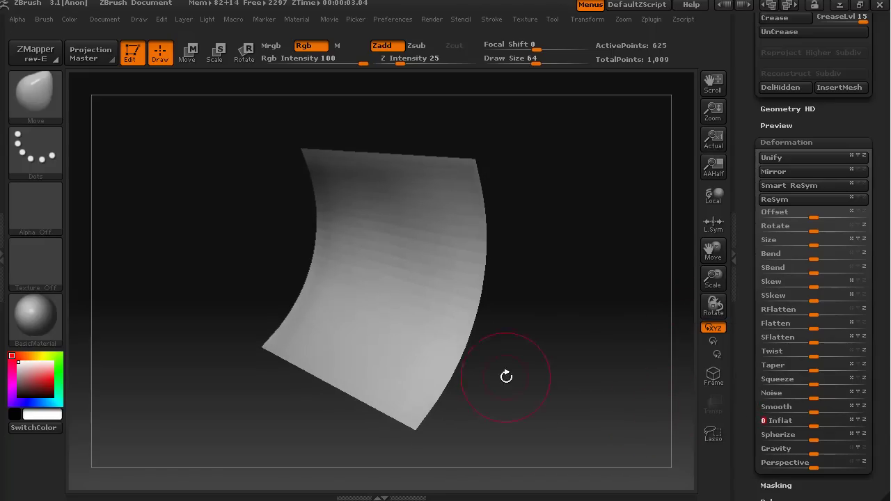
{"action": "key", "text": "ctrl+z"}
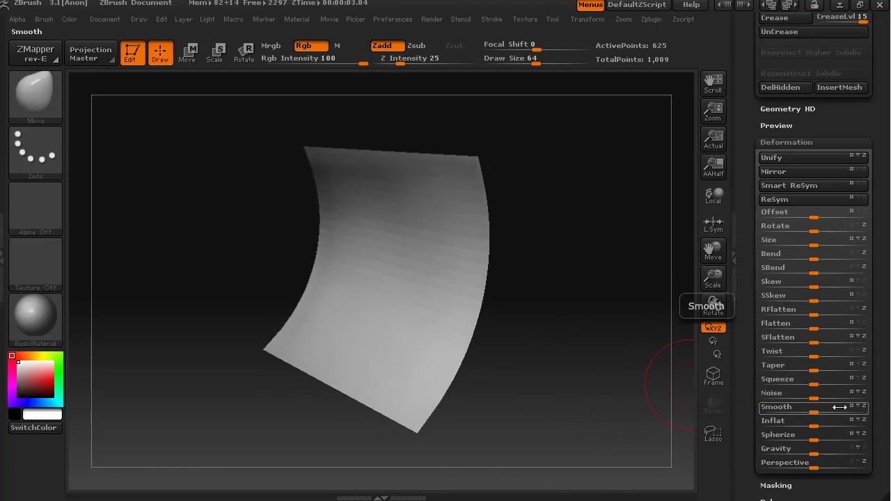
Step: Smooth the face once more, then unhide all polygons to show the full slab
{"action": "left_click_drag", "start_coordinate": [814, 409], "coordinate": [820, 410]}
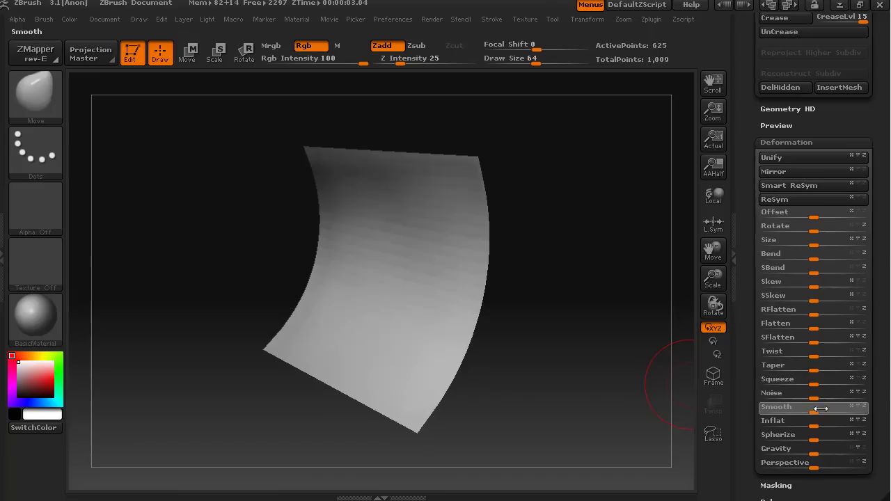
{"action": "left_click_drag", "start_coordinate": [887, 403], "coordinate": [886, 403]}
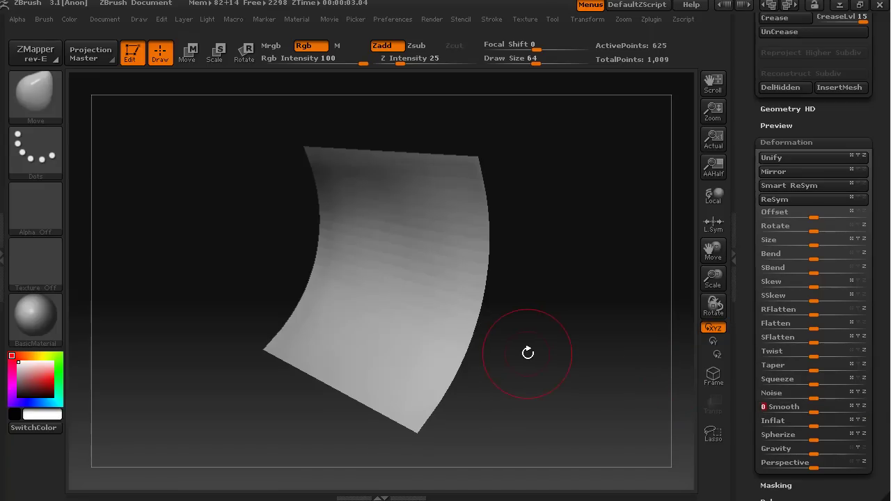
{"action": "mouse_move", "coordinate": [525, 399]}
{"action": "left_mouse_down"}
{"action": "mouse_move", "coordinate": [553, 374]}
{"action": "mouse_move", "coordinate": [537, 390]}
{"action": "left_mouse_up"}
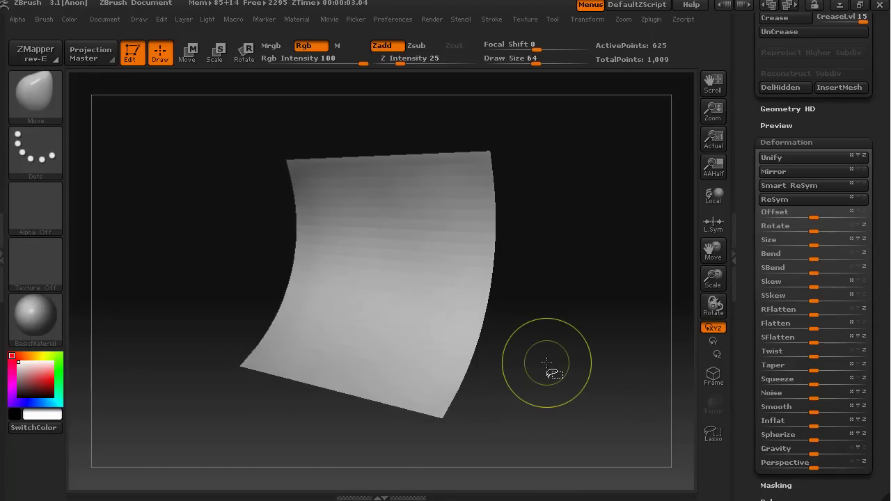
{"action": "left_click", "coordinate": [592, 358], "text": "ctrl+shift"}
{"action": "left_click_drag", "start_coordinate": [592, 358], "coordinate": [602, 379]}
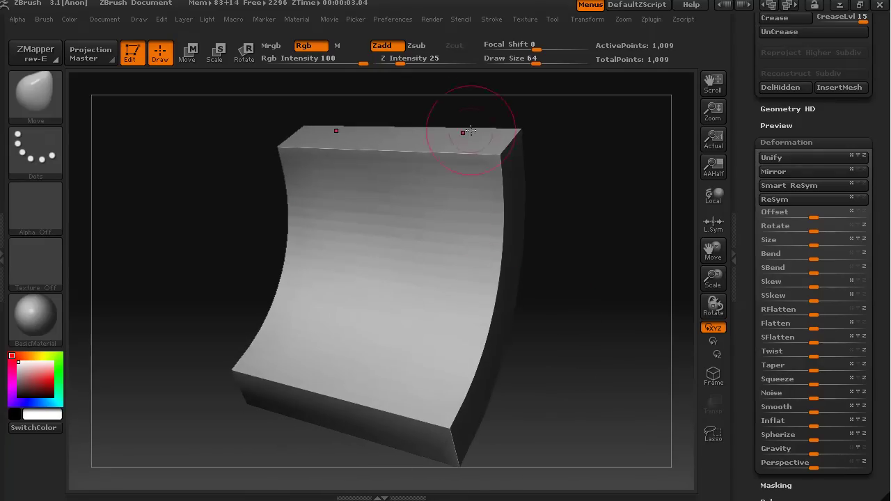
{"action": "mouse_move", "coordinate": [610, 306]}
{"action": "left_mouse_down"}
{"action": "mouse_move", "coordinate": [608, 318]}
{"action": "mouse_move", "coordinate": [553, 314]}
{"action": "mouse_move", "coordinate": [620, 304]}
{"action": "mouse_move", "coordinate": [614, 329]}
{"action": "mouse_move", "coordinate": [633, 318]}
{"action": "mouse_move", "coordinate": [598, 312]}
{"action": "mouse_move", "coordinate": [613, 309]}
{"action": "mouse_move", "coordinate": [606, 318]}
{"action": "left_mouse_up"}
{"action": "left_click_drag", "start_coordinate": [748, 202], "coordinate": [745, 354]}
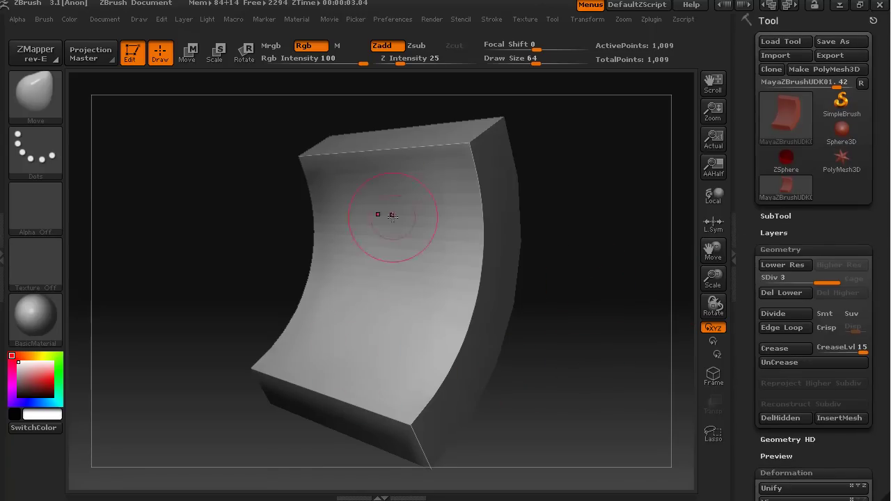
{"action": "left_click_drag", "start_coordinate": [569, 313], "coordinate": [595, 422]}
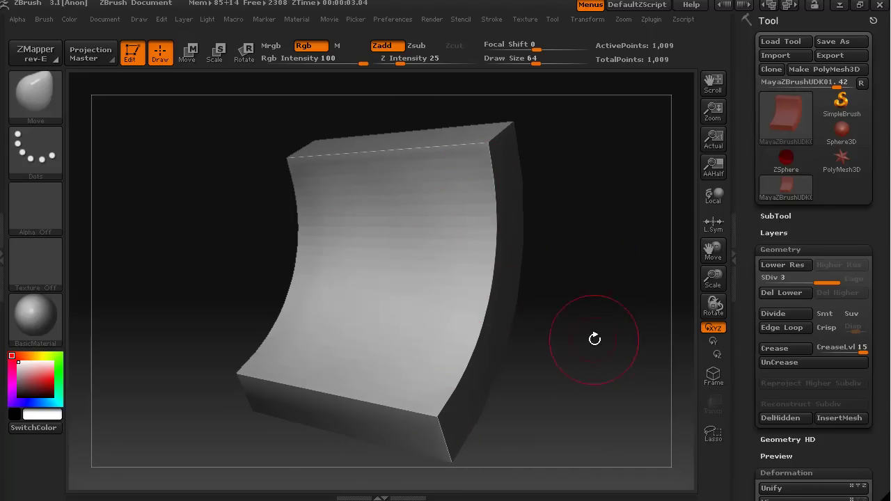
Step: Create a new 3D Layer in Tool > Layers
{"action": "left_click", "coordinate": [774, 233]}
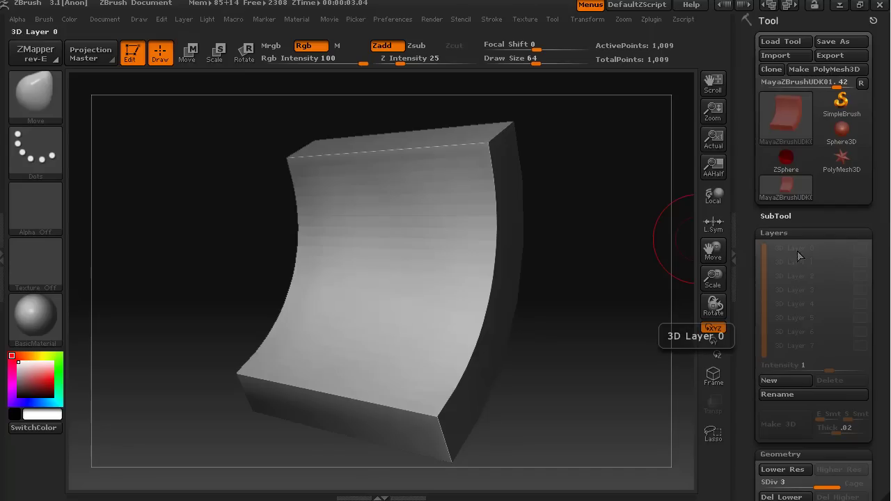
{"action": "left_click", "coordinate": [786, 379]}
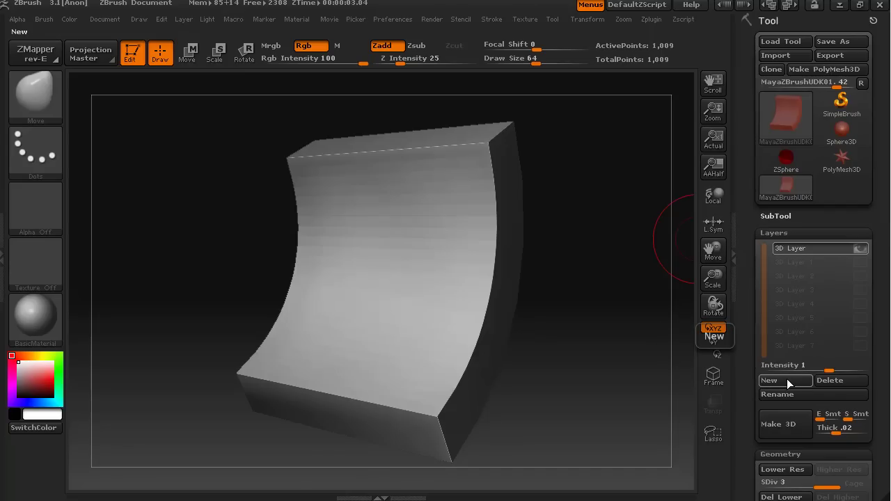
{"action": "mouse_move", "coordinate": [600, 350]}
{"action": "left_mouse_down"}
{"action": "mouse_move", "coordinate": [628, 369]}
{"action": "mouse_move", "coordinate": [622, 378]}
{"action": "mouse_move", "coordinate": [611, 369]}
{"action": "left_mouse_up"}
Step: Pick the Standard brush from the brush library
{"action": "left_click", "coordinate": [49, 99]}
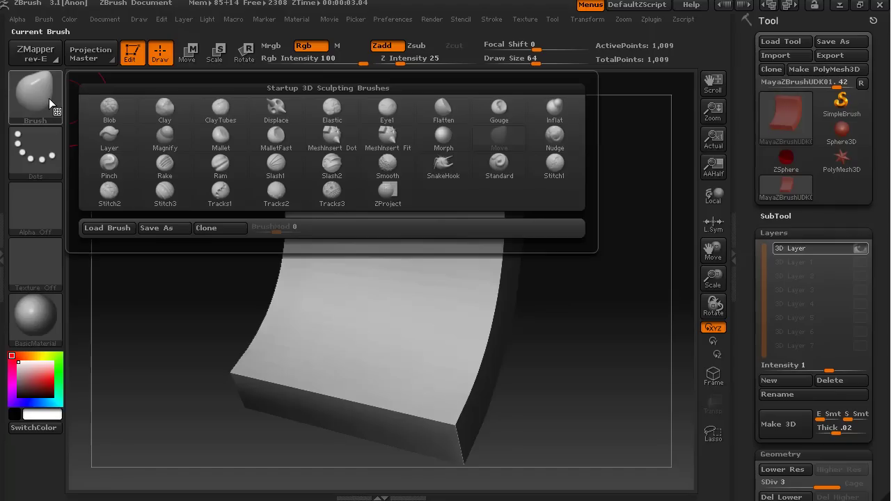
{"action": "left_click", "coordinate": [294, 135]}
{"action": "left_click", "coordinate": [35, 108]}
{"action": "left_click", "coordinate": [499, 170]}
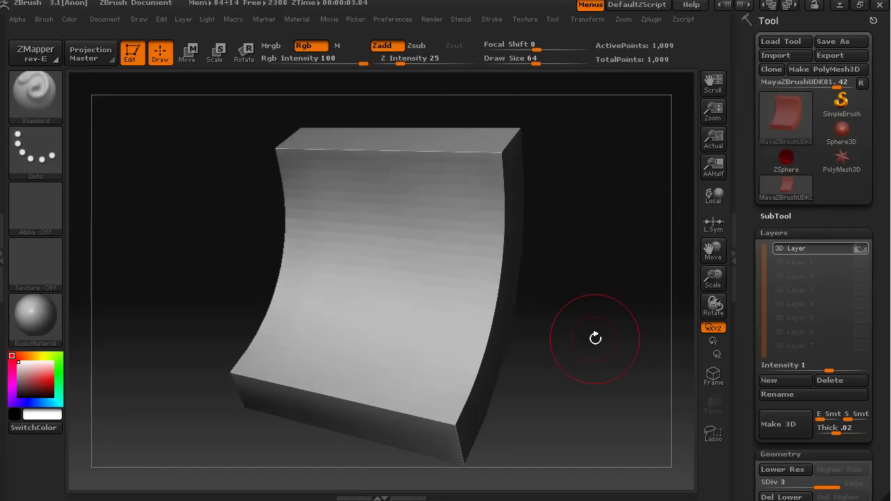
Step: Set Z Intensity to 8 and sculpt symmetric vertical and horizontal ridges on the curved face
{"action": "left_click_drag", "start_coordinate": [569, 354], "coordinate": [575, 352]}
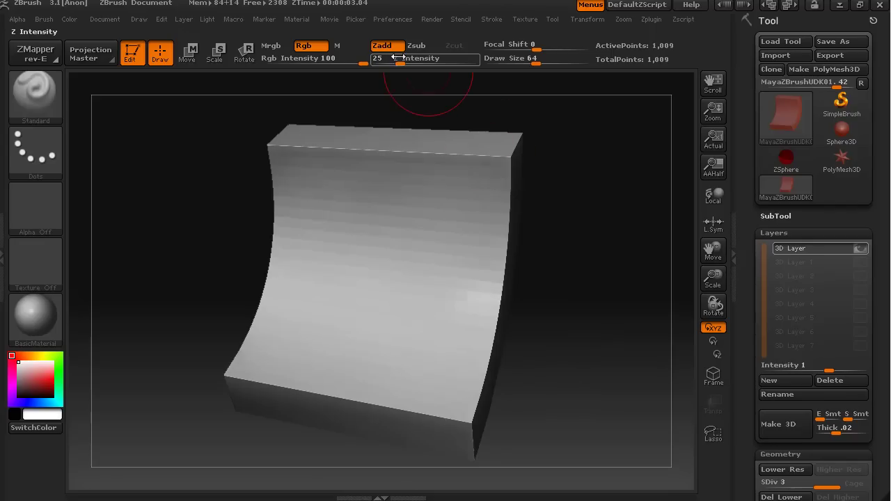
{"action": "left_click_drag", "start_coordinate": [401, 60], "coordinate": [384, 61]}
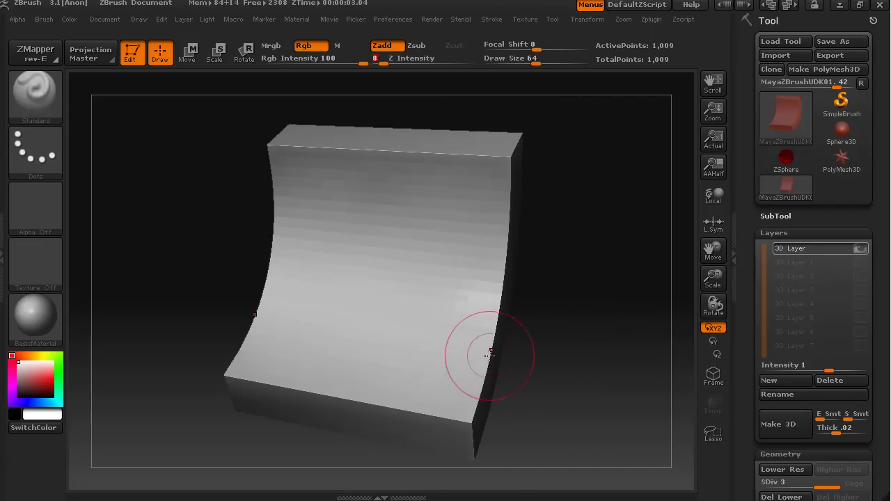
{"action": "mouse_move", "coordinate": [415, 367]}
{"action": "left_mouse_down"}
{"action": "mouse_move", "coordinate": [424, 334]}
{"action": "mouse_move", "coordinate": [418, 247]}
{"action": "mouse_move", "coordinate": [431, 212]}
{"action": "mouse_move", "coordinate": [487, 241]}
{"action": "mouse_move", "coordinate": [505, 223]}
{"action": "left_mouse_up"}
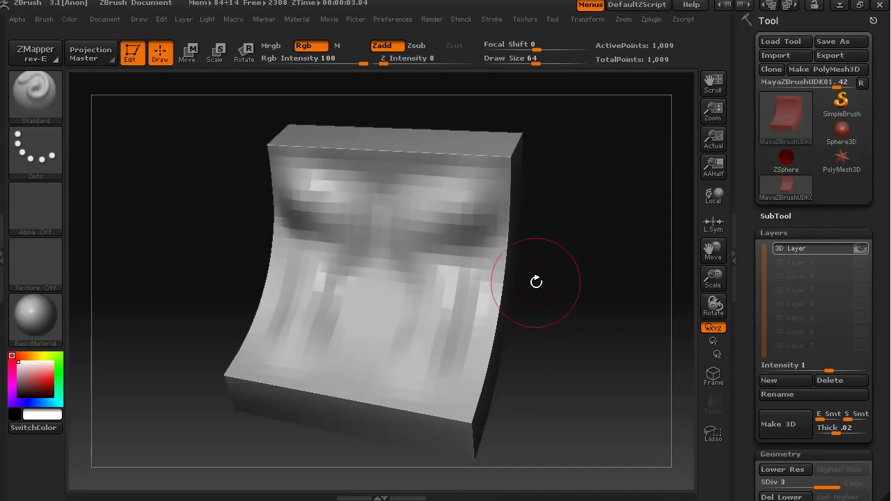
{"action": "mouse_move", "coordinate": [537, 281]}
{"action": "left_mouse_down"}
{"action": "mouse_move", "coordinate": [587, 384]}
{"action": "mouse_move", "coordinate": [582, 365]}
{"action": "mouse_move", "coordinate": [578, 397]}
{"action": "mouse_move", "coordinate": [569, 392]}
{"action": "mouse_move", "coordinate": [621, 380]}
{"action": "mouse_move", "coordinate": [593, 378]}
{"action": "mouse_move", "coordinate": [560, 400]}
{"action": "mouse_move", "coordinate": [587, 398]}
{"action": "mouse_move", "coordinate": [589, 369]}
{"action": "mouse_move", "coordinate": [627, 378]}
{"action": "mouse_move", "coordinate": [605, 370]}
{"action": "mouse_move", "coordinate": [596, 382]}
{"action": "mouse_move", "coordinate": [549, 388]}
{"action": "left_mouse_up"}
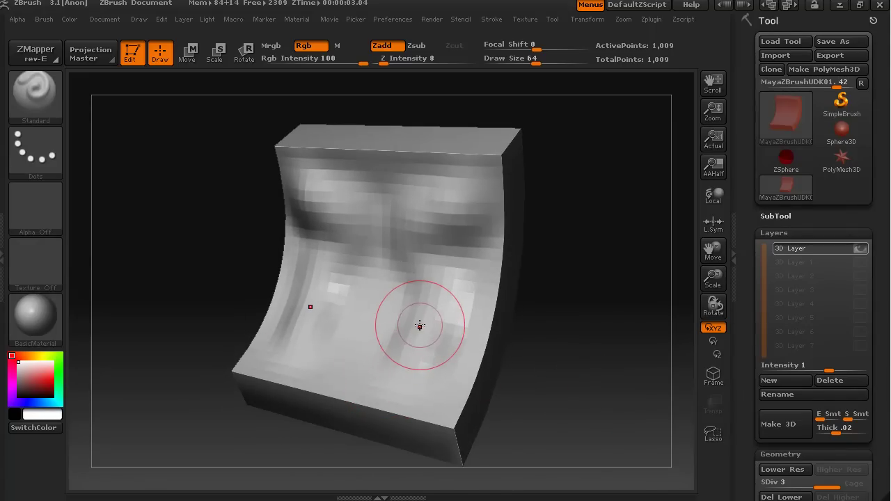
{"action": "left_click_drag", "start_coordinate": [551, 334], "coordinate": [555, 395]}
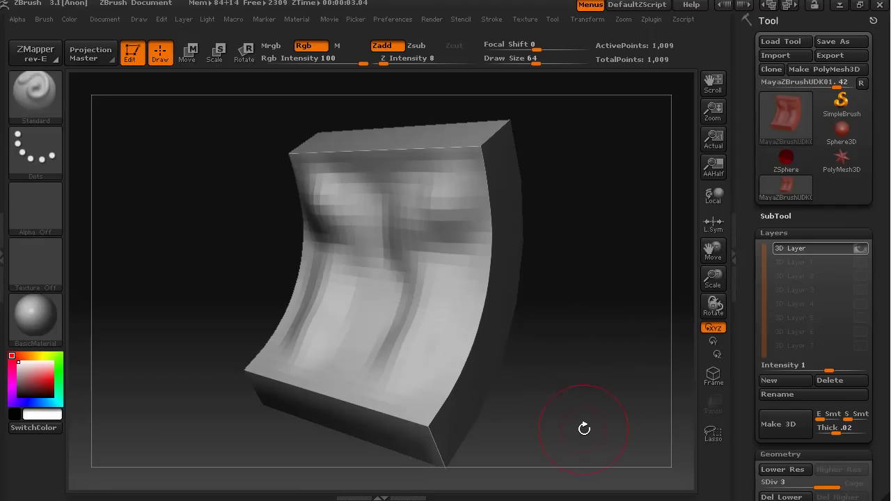
{"action": "mouse_move", "coordinate": [560, 434]}
{"action": "left_mouse_down"}
{"action": "mouse_move", "coordinate": [575, 427]}
{"action": "mouse_move", "coordinate": [534, 431]}
{"action": "mouse_move", "coordinate": [603, 424]}
{"action": "mouse_move", "coordinate": [541, 428]}
{"action": "mouse_move", "coordinate": [563, 431]}
{"action": "mouse_move", "coordinate": [554, 433]}
{"action": "left_mouse_up"}
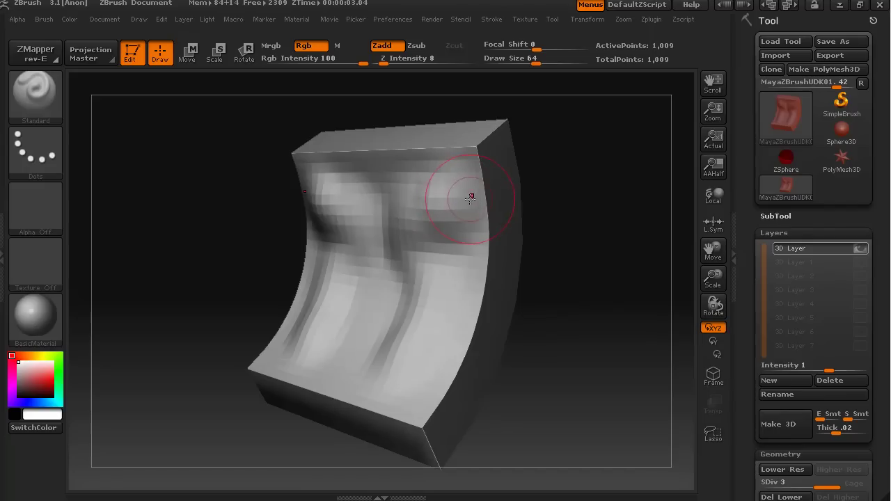
Step: Toggle the 3D Layer off and on, raise its intensity to 2.46, and deepen the lower-left crease
{"action": "left_click", "coordinate": [860, 249]}
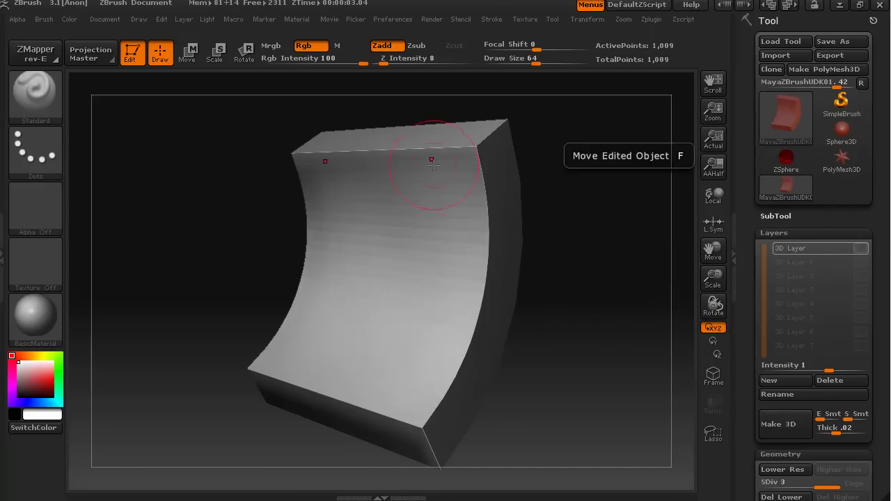
{"action": "left_click", "coordinate": [860, 249]}
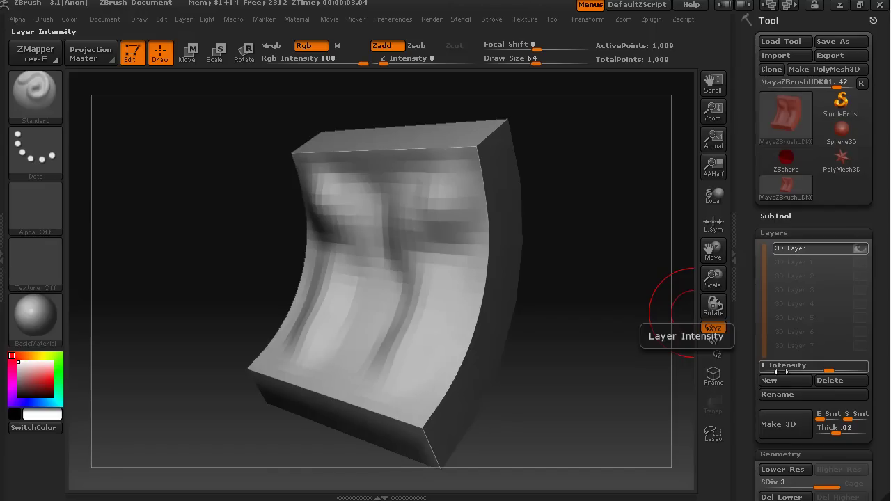
{"action": "left_click_drag", "start_coordinate": [832, 371], "coordinate": [837, 372]}
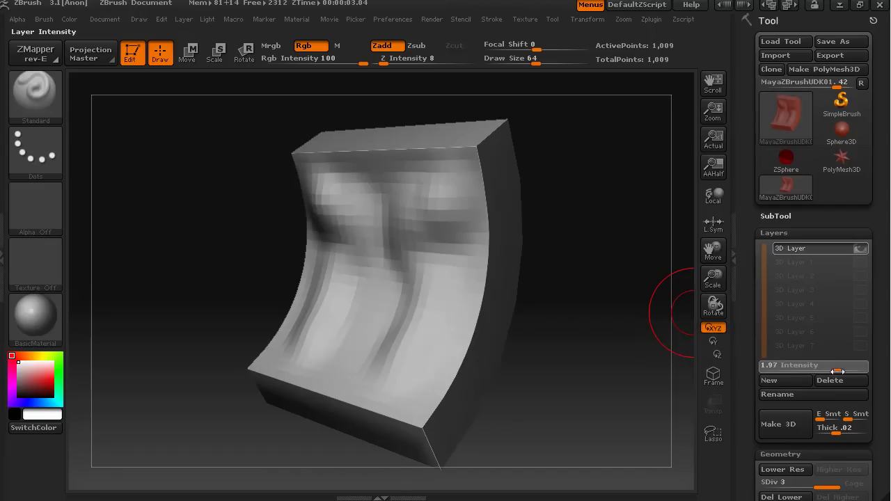
{"action": "mouse_move", "coordinate": [593, 392]}
{"action": "left_mouse_down"}
{"action": "mouse_move", "coordinate": [570, 378]}
{"action": "mouse_move", "coordinate": [642, 368]}
{"action": "mouse_move", "coordinate": [591, 391]}
{"action": "left_mouse_up"}
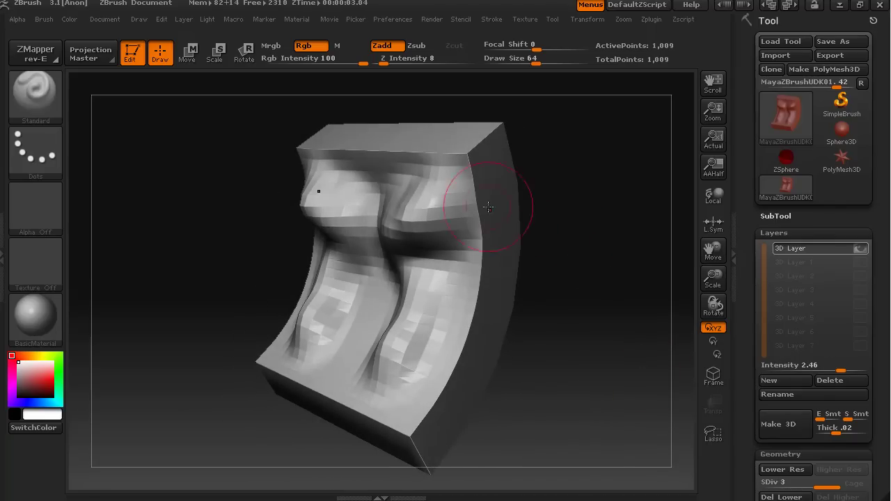
{"action": "left_click_drag", "start_coordinate": [304, 285], "coordinate": [294, 346]}
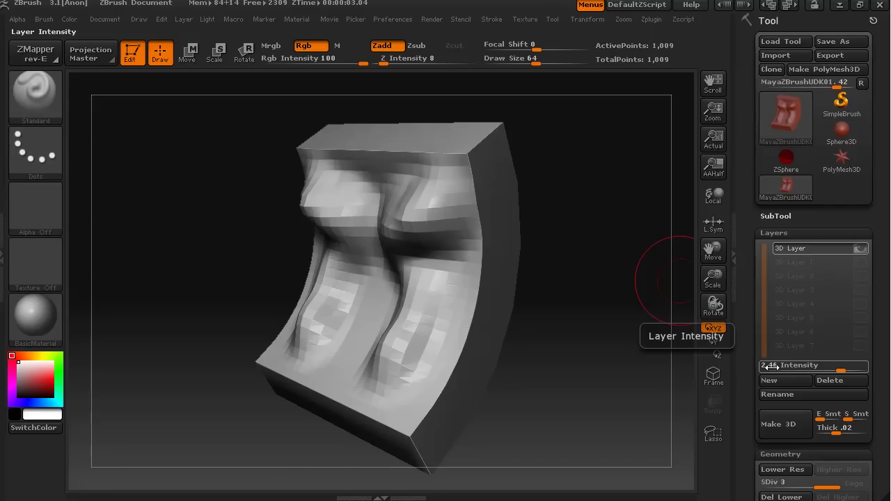
Step: Drop the layer intensity to -1.27 to invert the strokes, then set it to .74
{"action": "left_click_drag", "start_coordinate": [843, 371], "coordinate": [834, 374]}
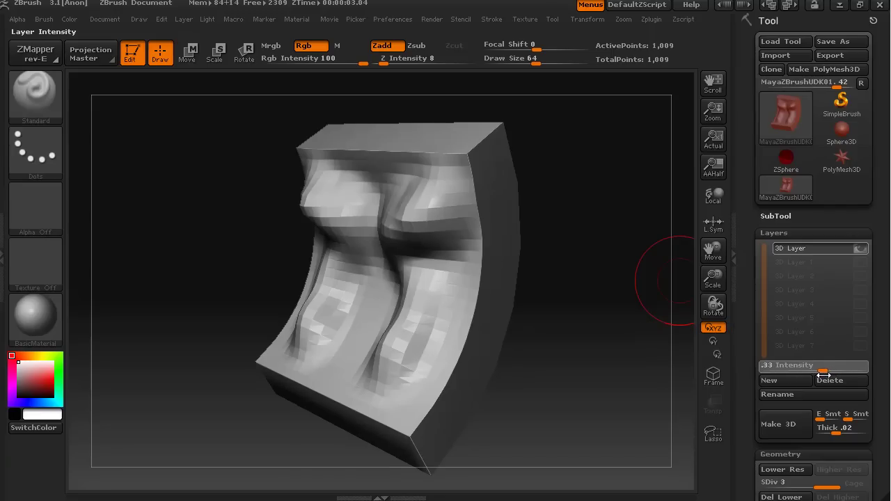
{"action": "left_click_drag", "start_coordinate": [824, 375], "coordinate": [818, 371]}
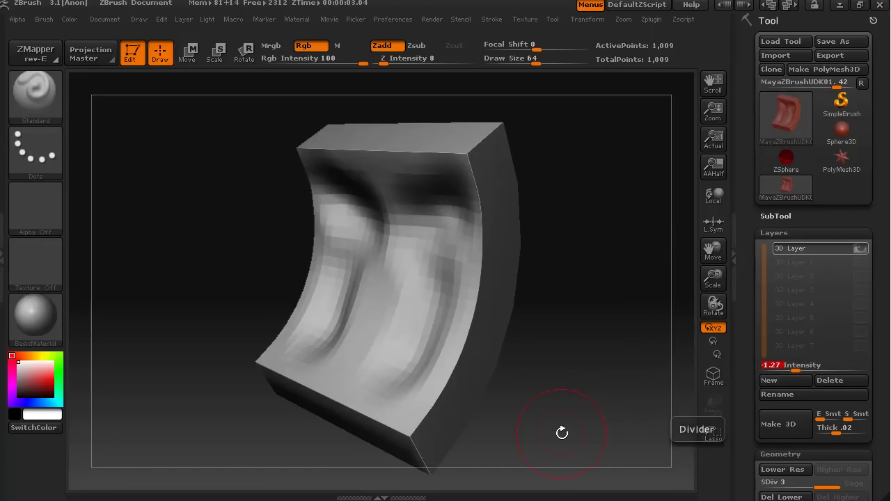
{"action": "mouse_move", "coordinate": [562, 432]}
{"action": "left_mouse_down"}
{"action": "mouse_move", "coordinate": [621, 424]}
{"action": "mouse_move", "coordinate": [629, 406]}
{"action": "mouse_move", "coordinate": [571, 428]}
{"action": "left_mouse_up"}
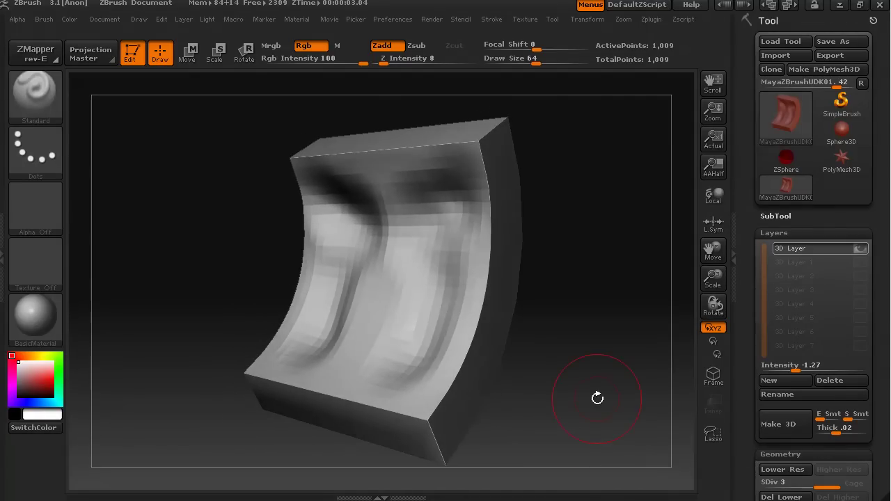
{"action": "left_click_drag", "start_coordinate": [800, 366], "coordinate": [828, 365]}
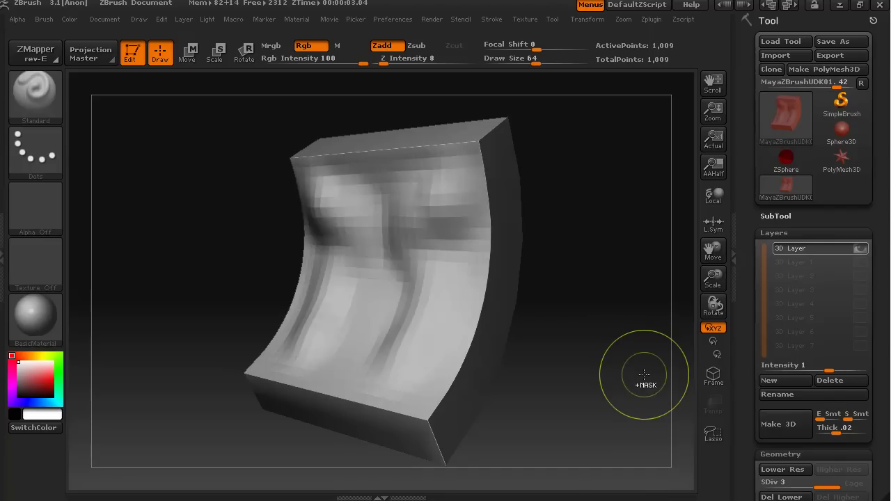
Step: Rotate the curved panel to confirm the sculpted ridges are gone, leaving a smooth front face at subdivision level 3
{"action": "mouse_move", "coordinate": [577, 414]}
{"action": "left_mouse_down"}
{"action": "mouse_move", "coordinate": [577, 422]}
{"action": "mouse_move", "coordinate": [542, 412]}
{"action": "mouse_move", "coordinate": [640, 403]}
{"action": "mouse_move", "coordinate": [566, 417]}
{"action": "mouse_move", "coordinate": [580, 418]}
{"action": "left_mouse_up"}
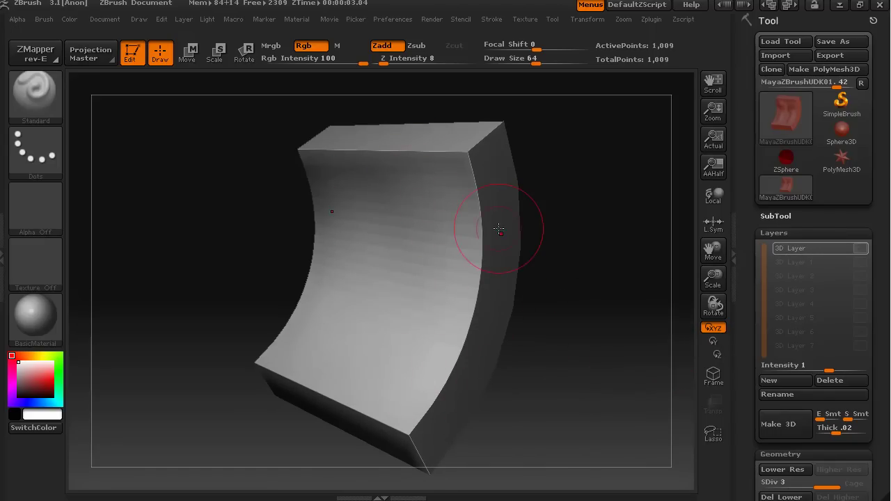
{"action": "left_click_drag", "start_coordinate": [745, 391], "coordinate": [738, 271]}
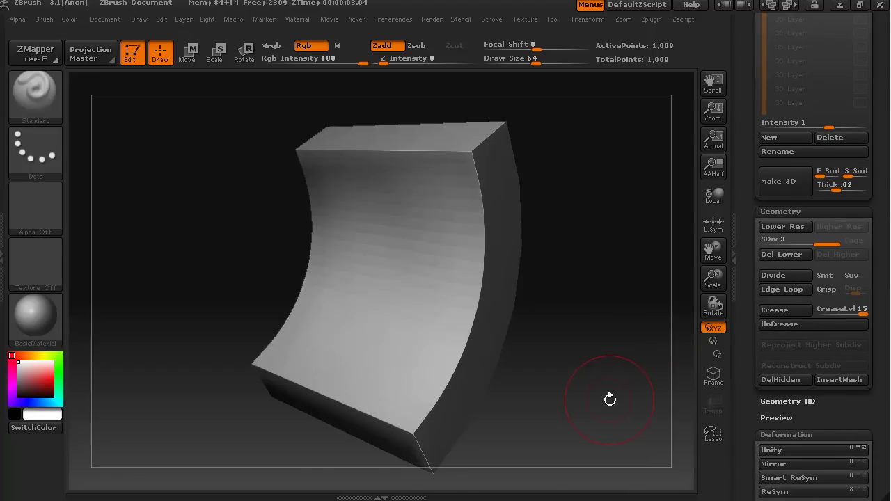
{"action": "mouse_move", "coordinate": [610, 397]}
{"action": "left_mouse_down"}
{"action": "mouse_move", "coordinate": [577, 396]}
{"action": "mouse_move", "coordinate": [614, 394]}
{"action": "left_mouse_up"}
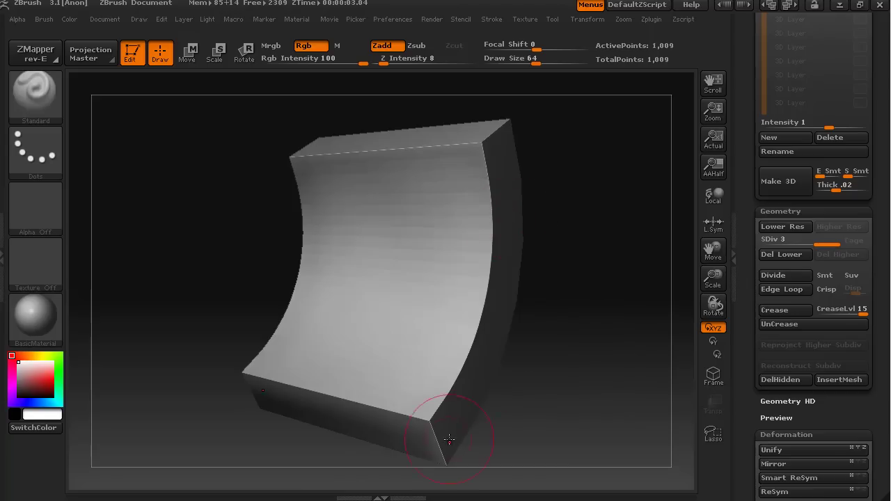
{"action": "mouse_move", "coordinate": [550, 453]}
{"action": "left_mouse_down"}
{"action": "mouse_move", "coordinate": [602, 447]}
{"action": "mouse_move", "coordinate": [538, 450]}
{"action": "mouse_move", "coordinate": [548, 454]}
{"action": "left_mouse_up"}
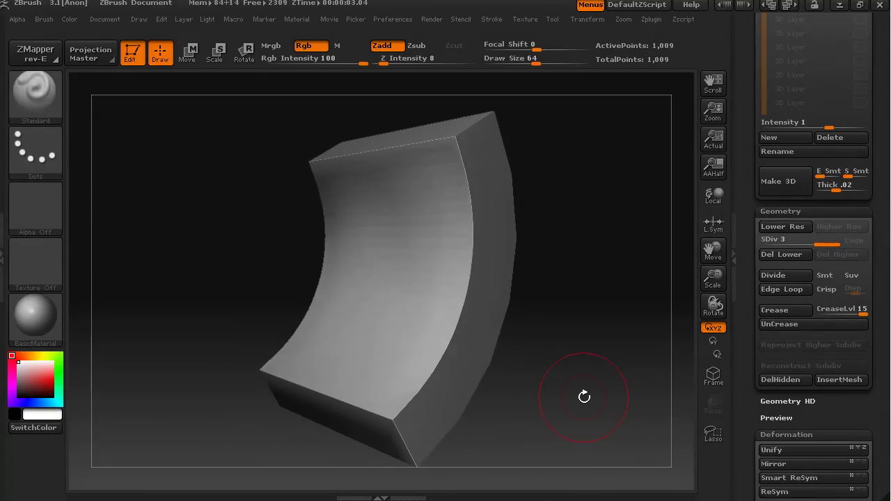